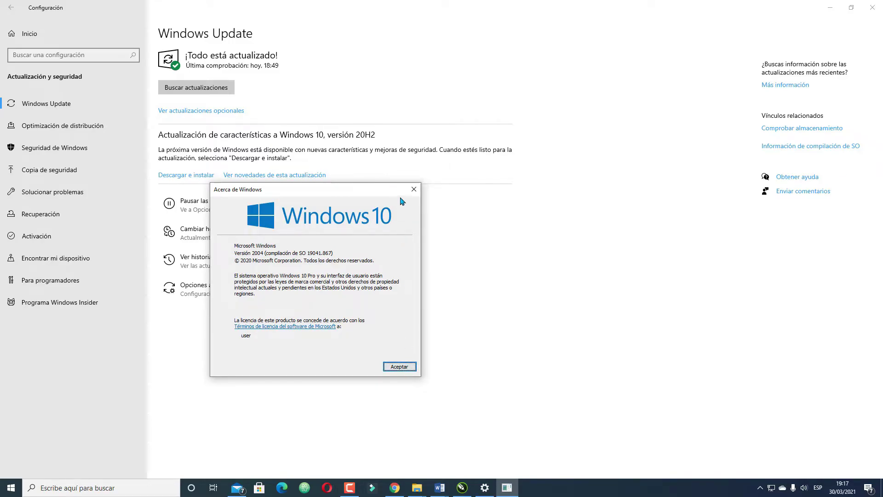
Step: Dismiss the Windows version information, check Windows Update for new updates, and close Settings
click(408, 367)
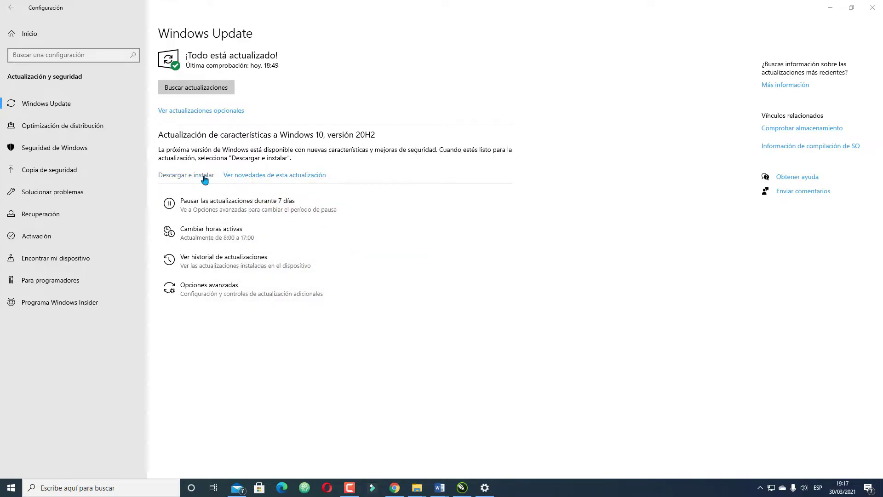
click(204, 92)
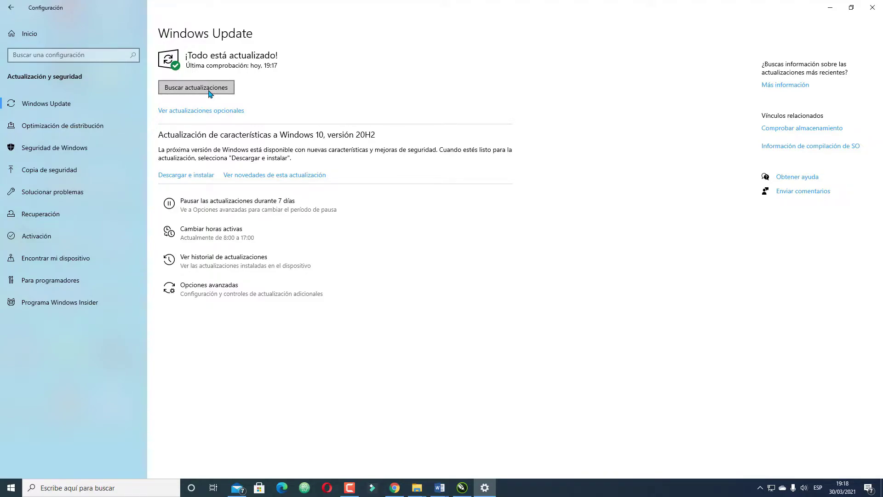
click(872, 7)
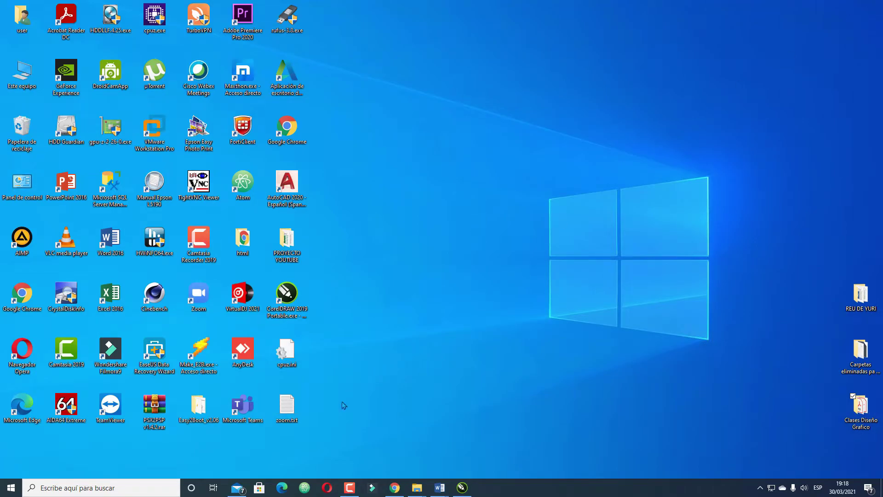
Step: Switch to Microsoft Edge, search Google for "catalogo de windows update", and open the Microsoft Update Catalog site
click(283, 491)
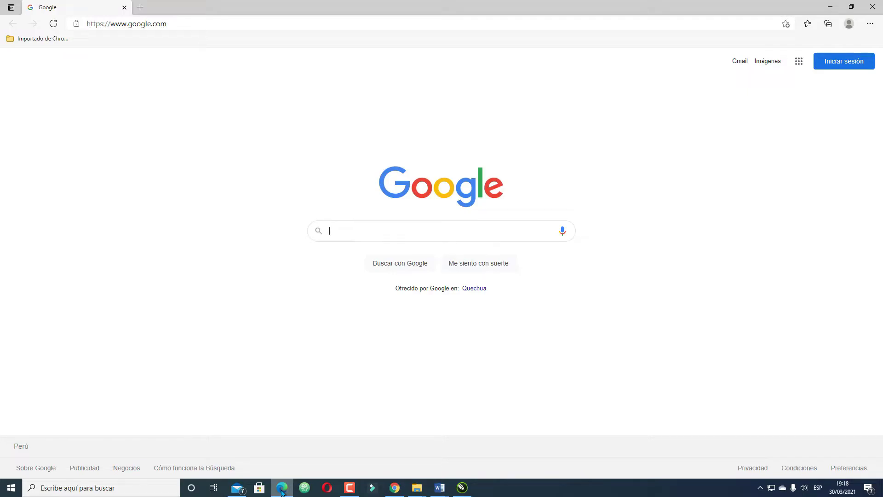
text(catalo)
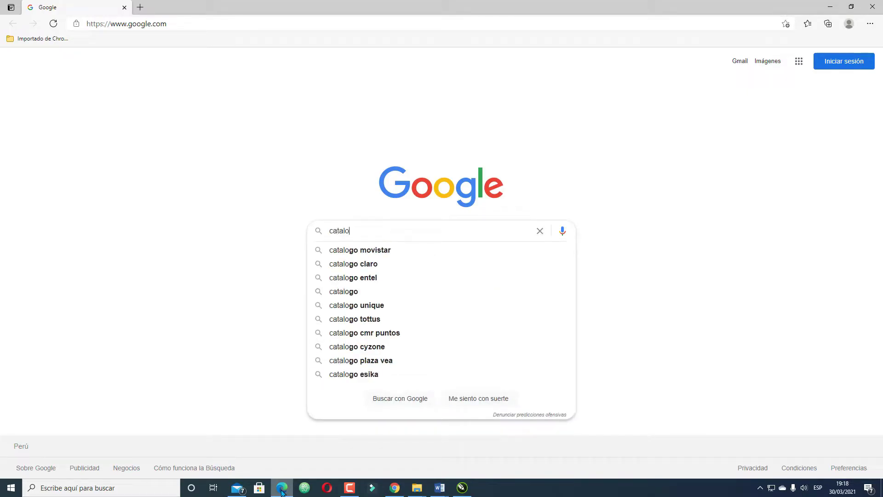
text(go de windows)
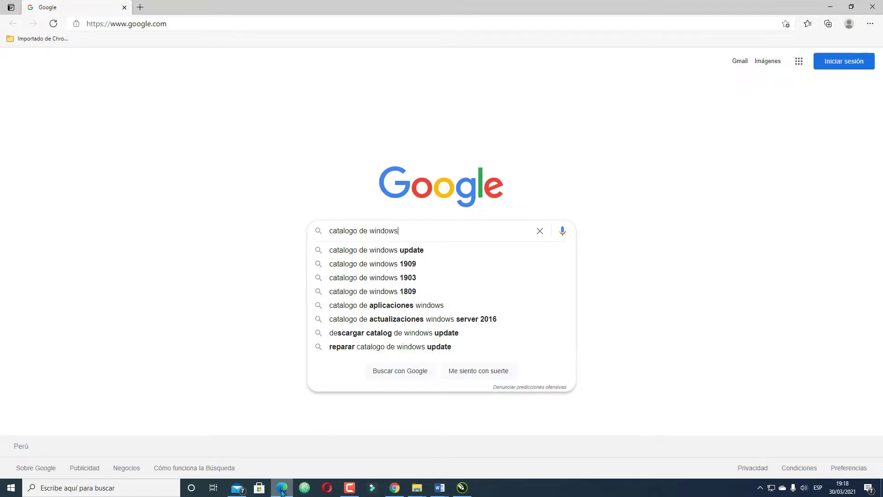
click(429, 255)
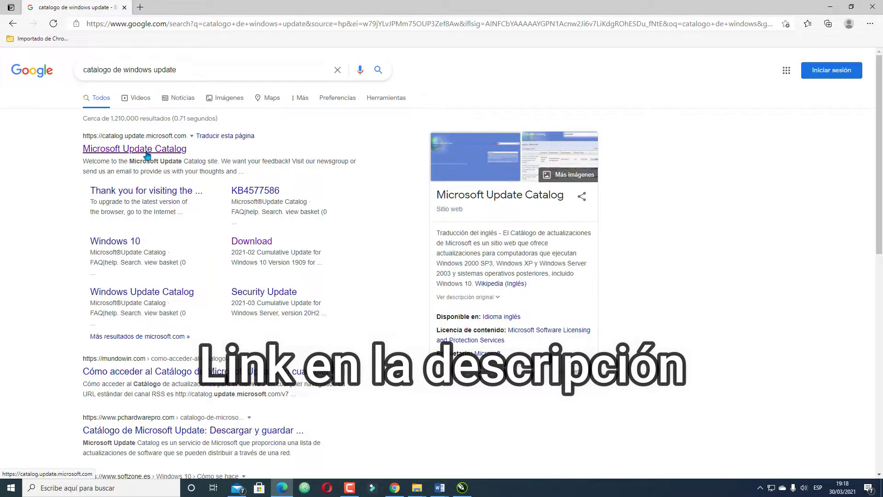
click(147, 154)
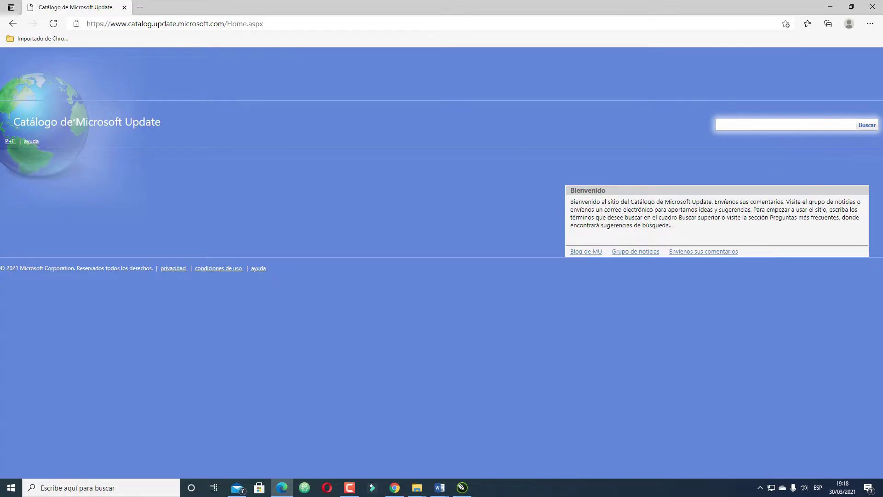
Step: Search the Microsoft Update Catalog for KB5000842
key(alt+Tab)
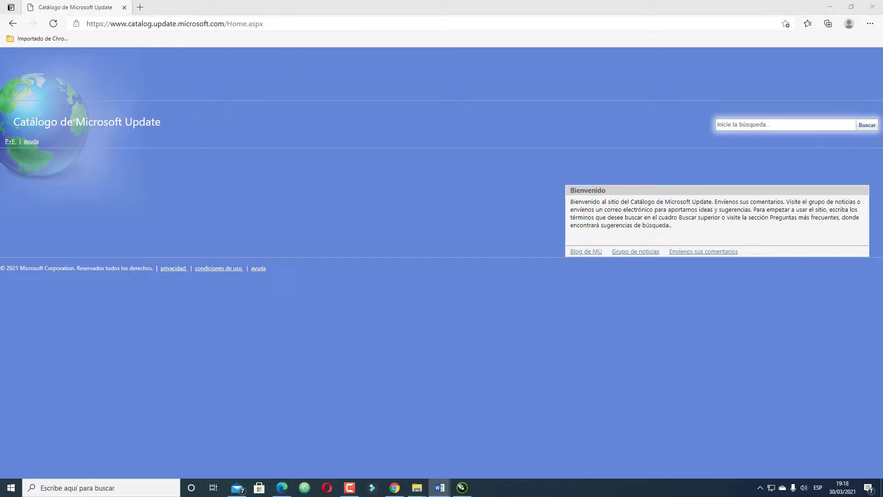
click(721, 124)
text(KB5000842)
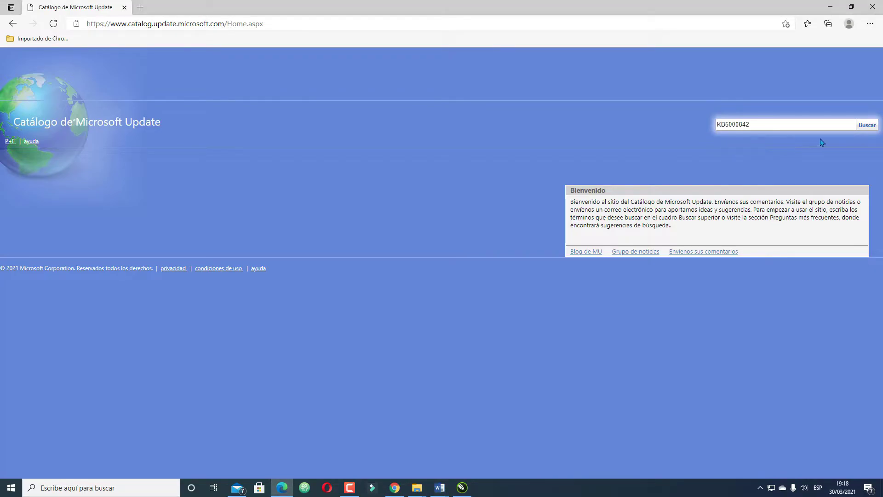
click(867, 126)
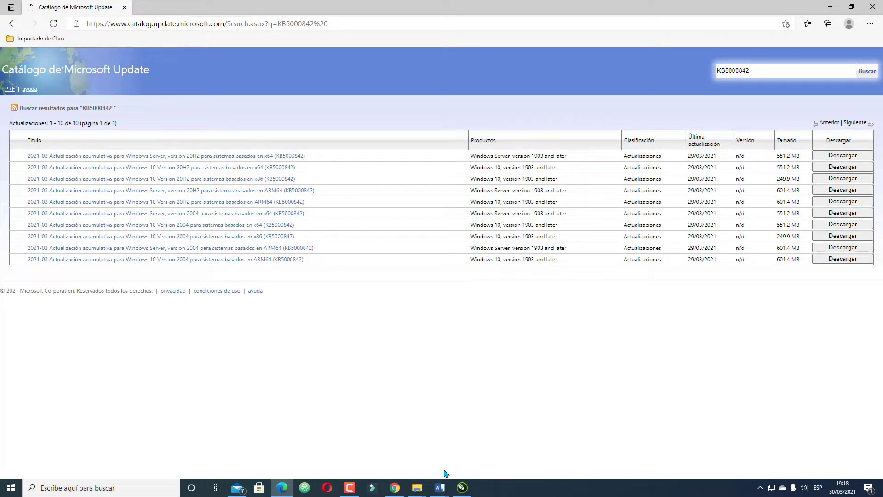
Step: Run winver to check the installed Windows version against the catalog entries, and close the version window
key(super+r)
text(winver)
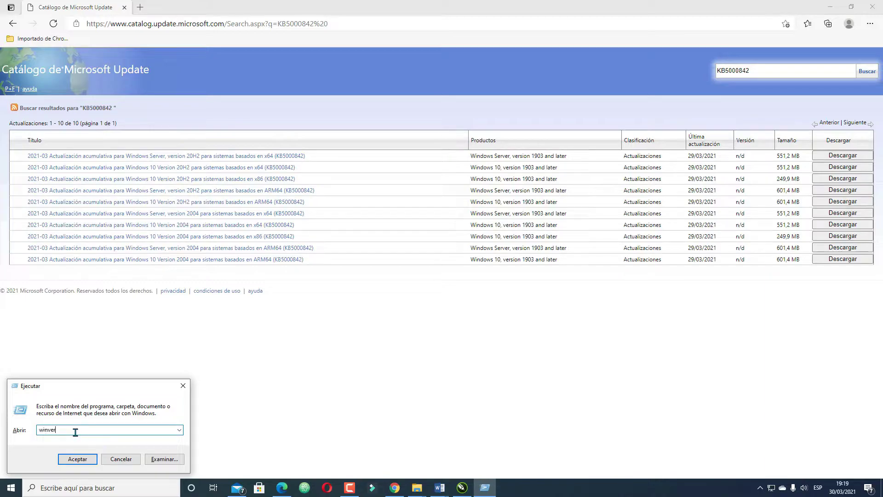
click(72, 459)
drag(127, 27, 617, 221)
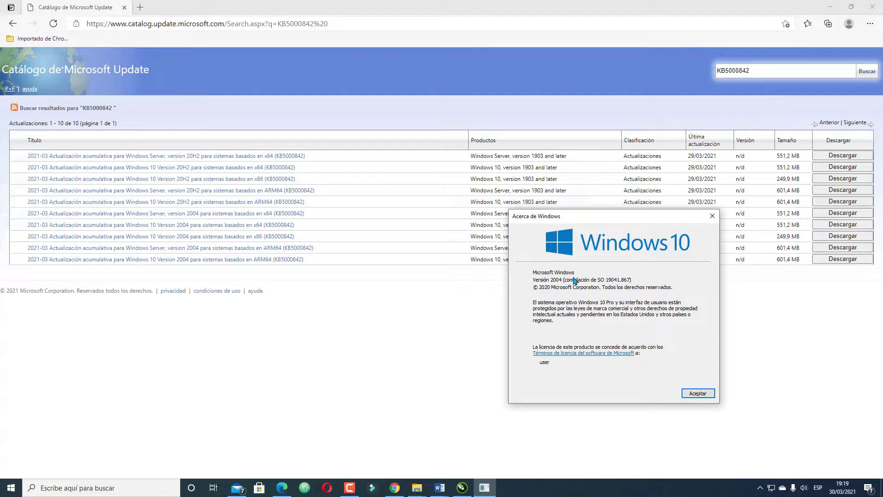
click(712, 218)
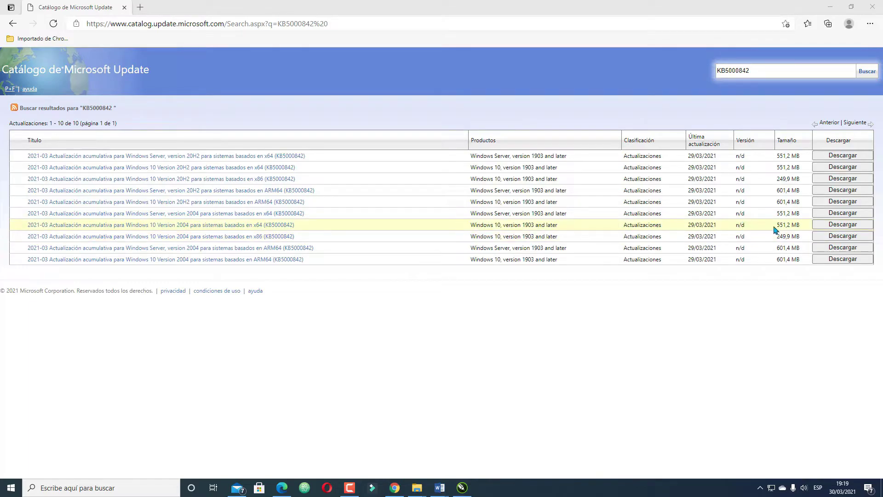
Step: Download the KB5000842 .msu package for Windows 10 Version 2004 on x64-based systems
click(835, 229)
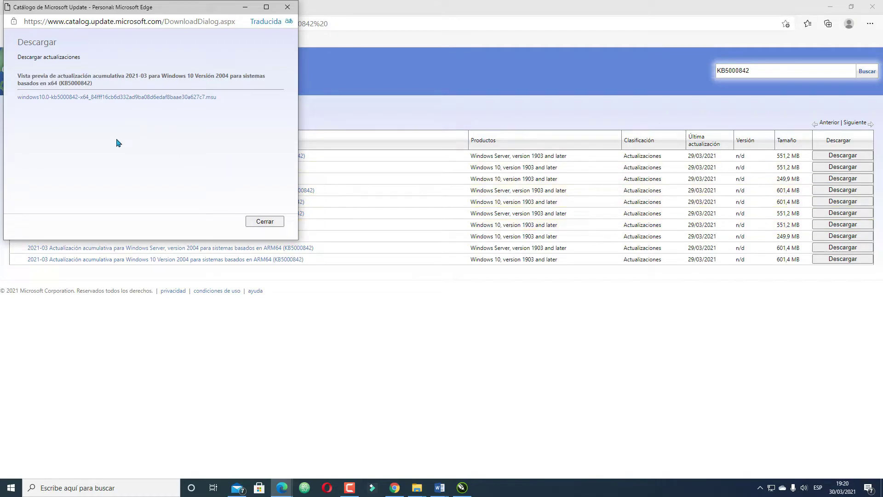
click(108, 97)
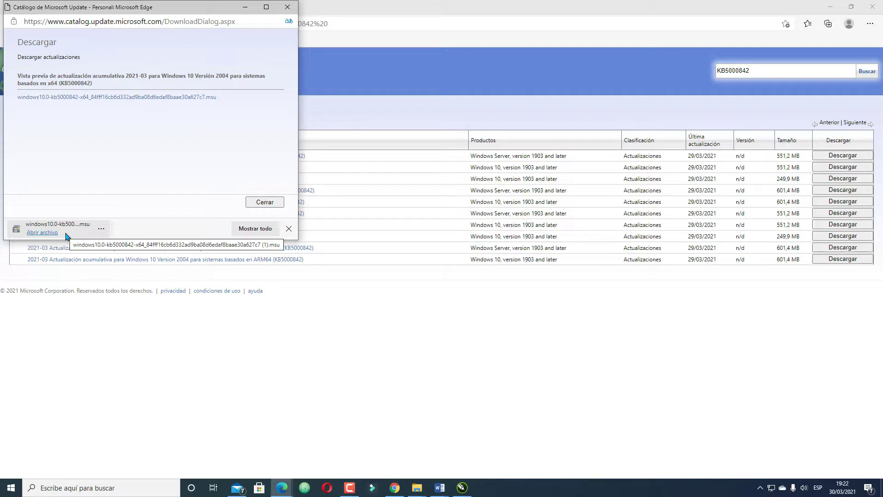
Step: Search Windows for "crear" and open the "Crear un punto de restauración" system protection settings
click(11, 488)
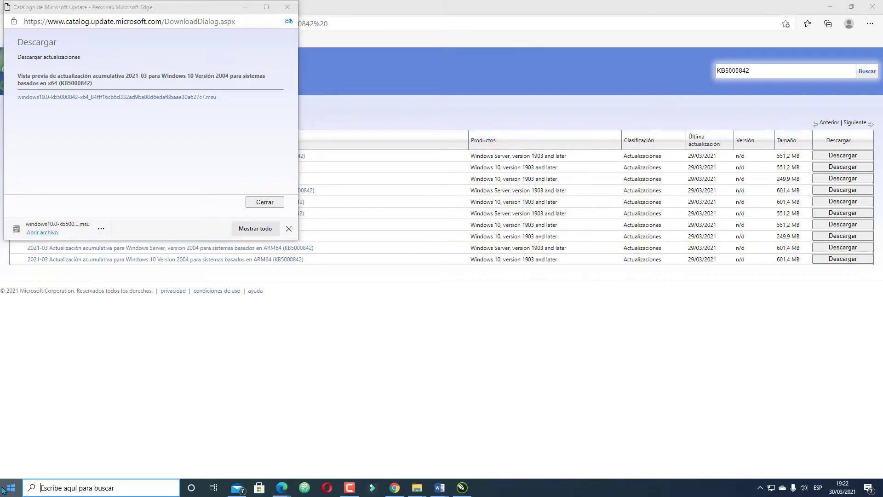
click(51, 492)
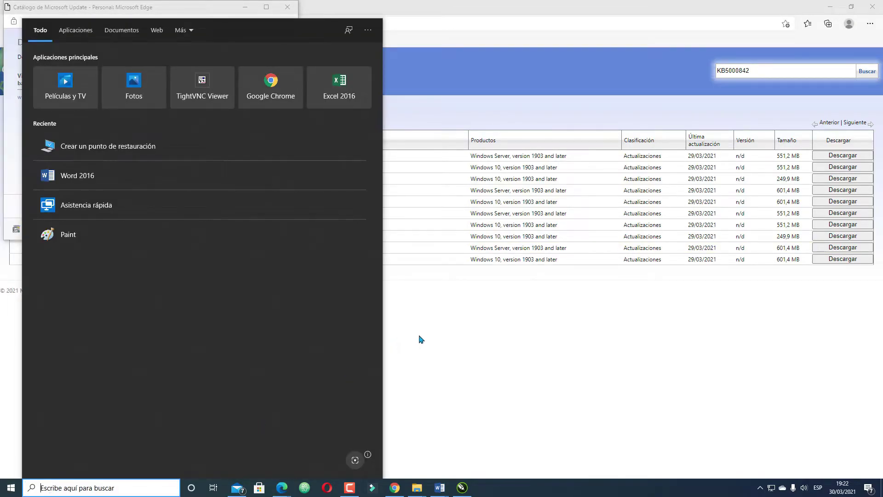
click(410, 339)
click(95, 485)
text(crear)
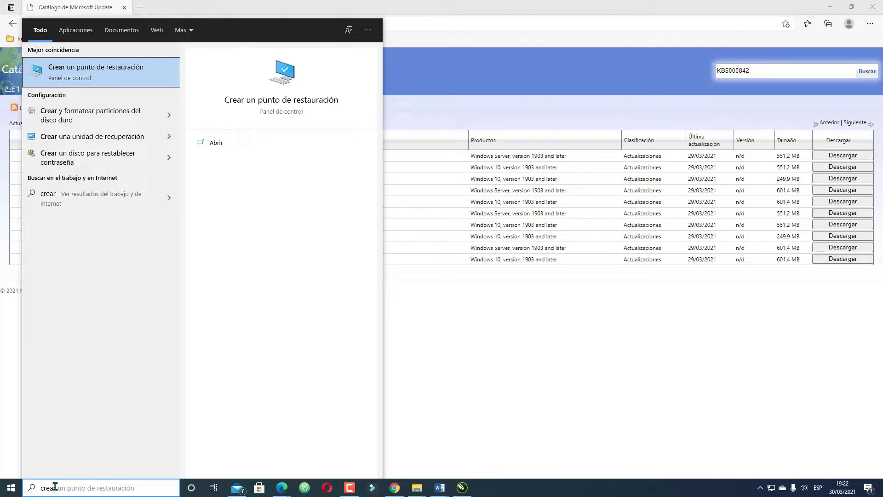
click(100, 77)
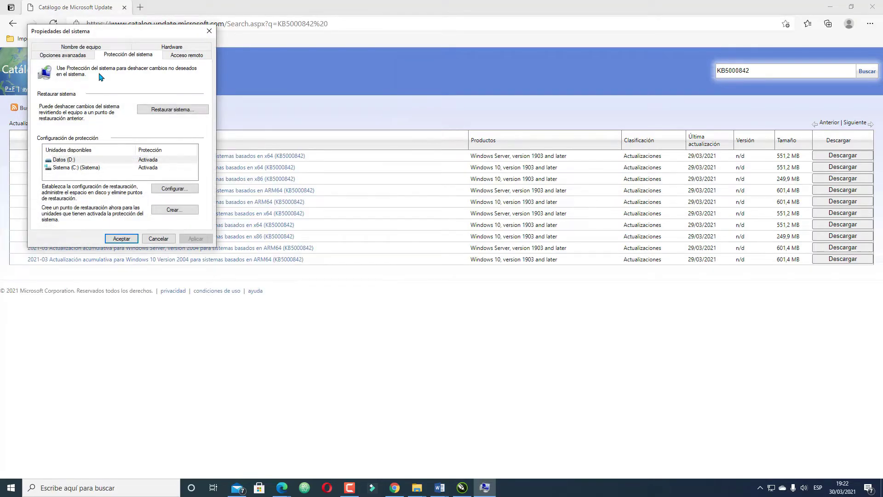
Step: Create a system restore point with the description "kb5000842" and dismiss the completion dialog
click(185, 210)
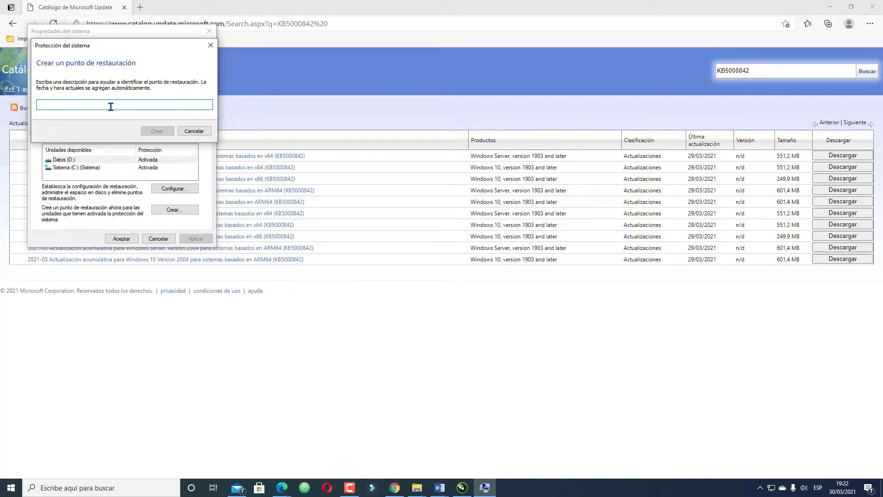
text(kb5000842)
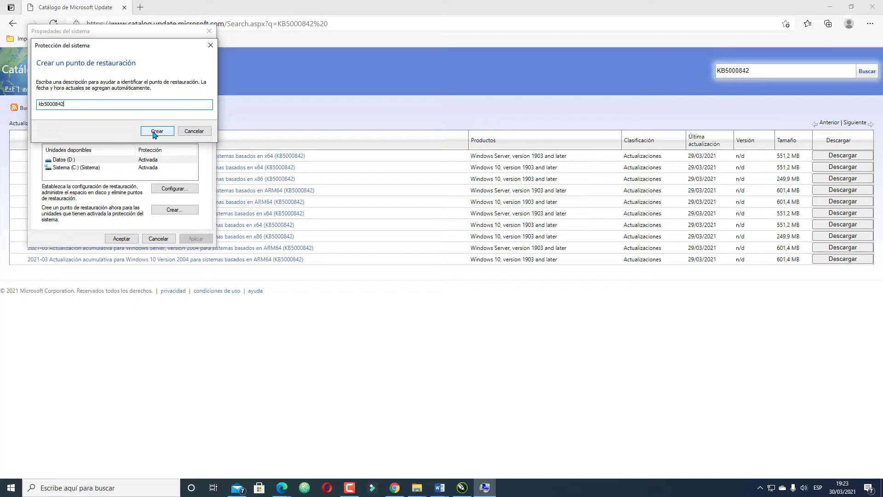
double_click(63, 104)
click(87, 103)
click(156, 132)
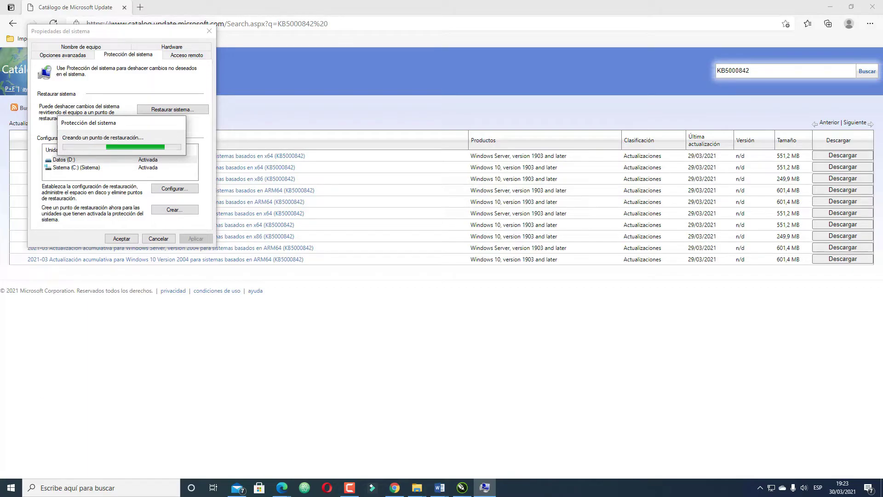
click(13, 486)
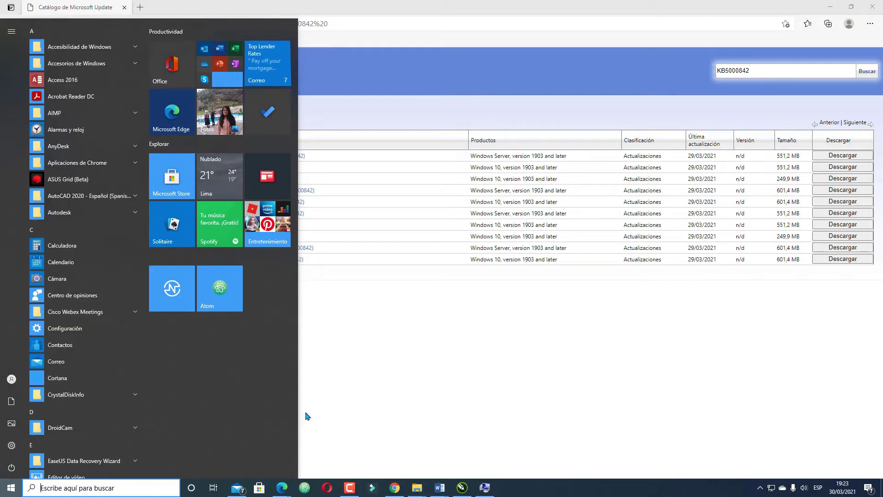
click(313, 435)
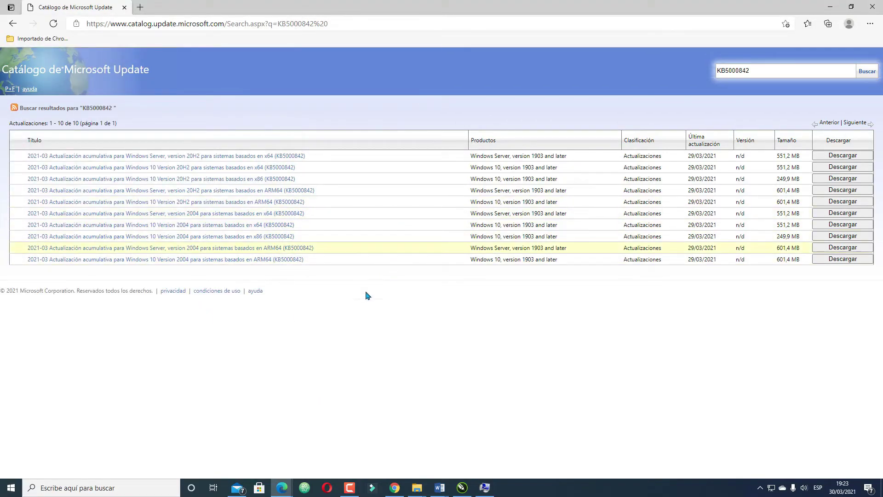
click(484, 486)
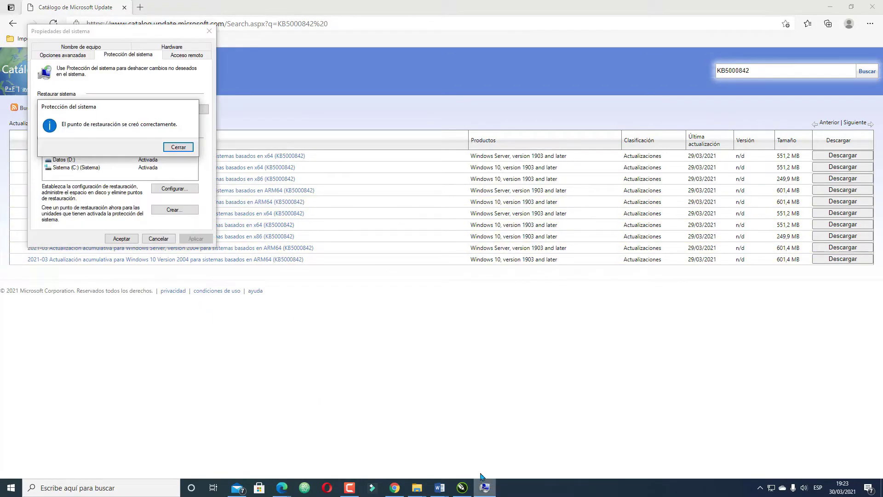
click(179, 147)
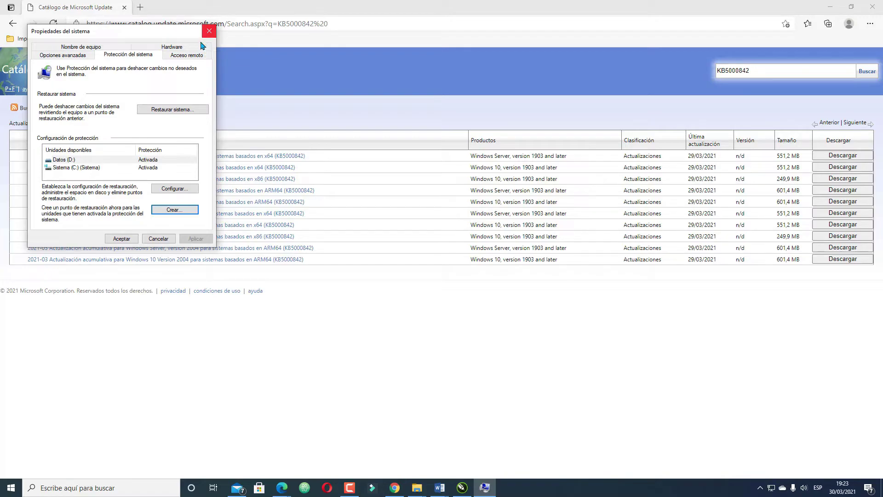
Step: Open the Windows Update history under "Actualización y seguridad" in the Windows Settings
click(11, 488)
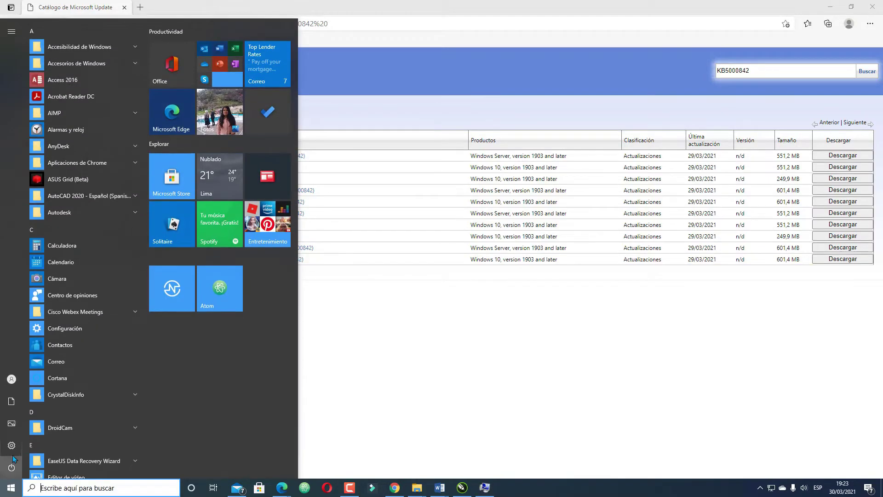
click(11, 448)
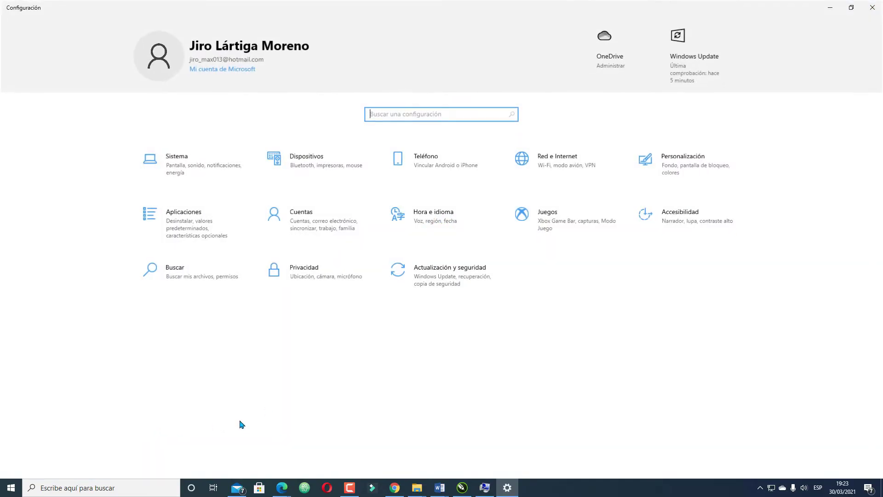
click(459, 291)
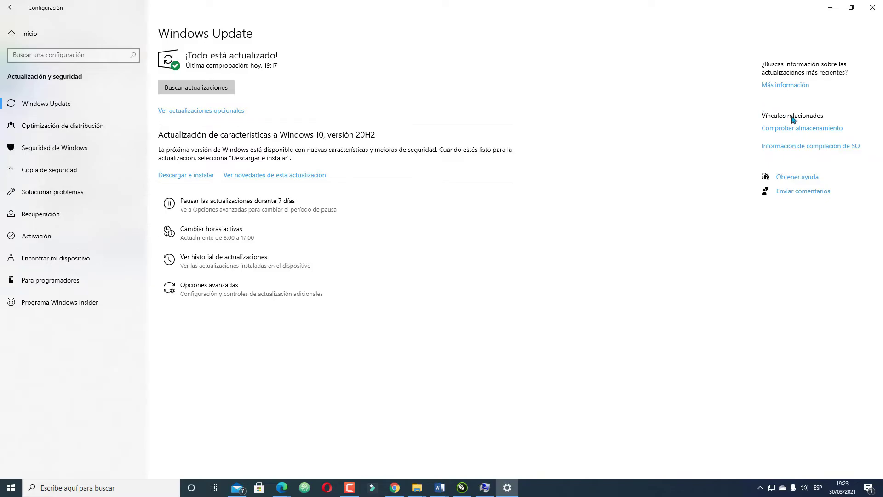
click(226, 265)
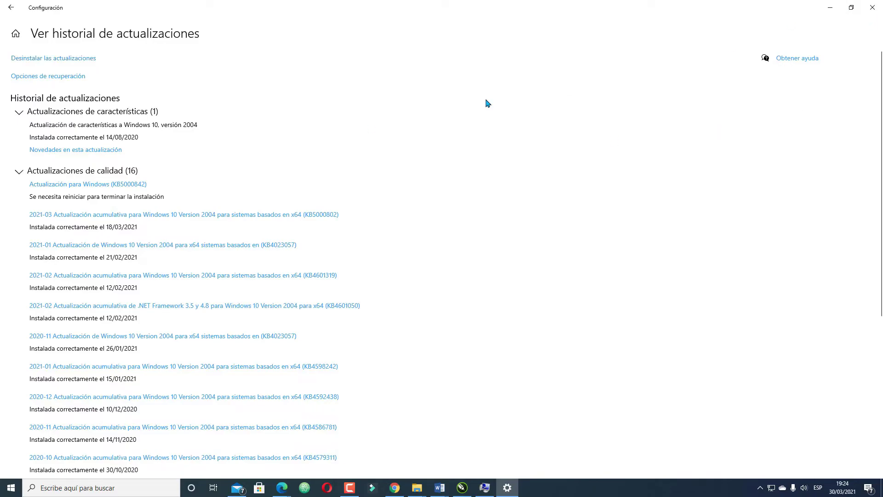
Step: Open the list of installed updates and bring up the uninstall option for KB4589212 in the Microsoft Windows group
click(66, 61)
scroll(232, 282, down, 5)
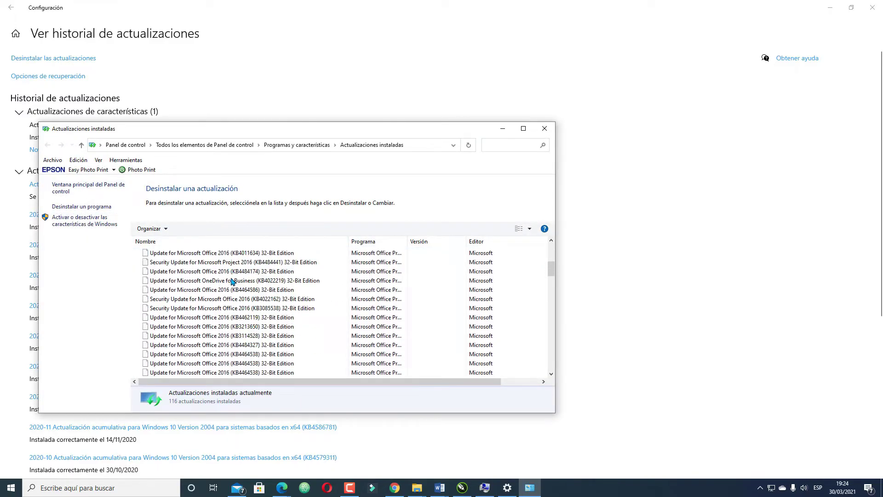
scroll(233, 282, down, 15)
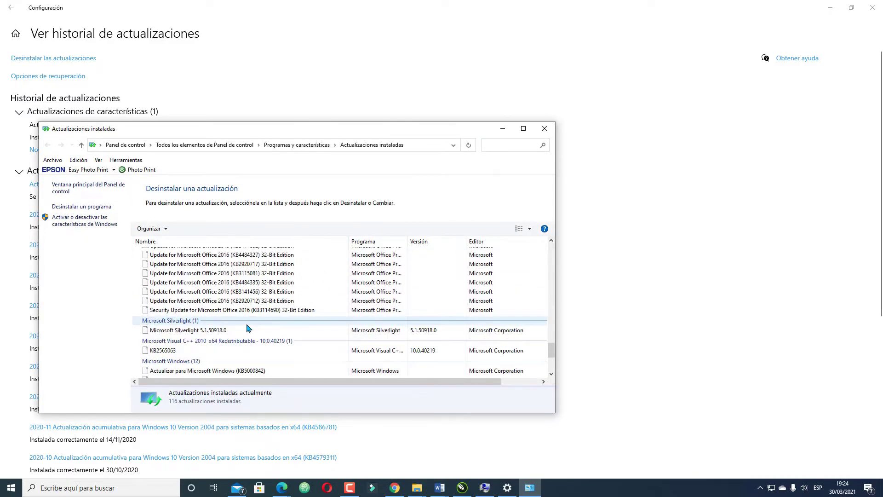
scroll(248, 328, down, 4)
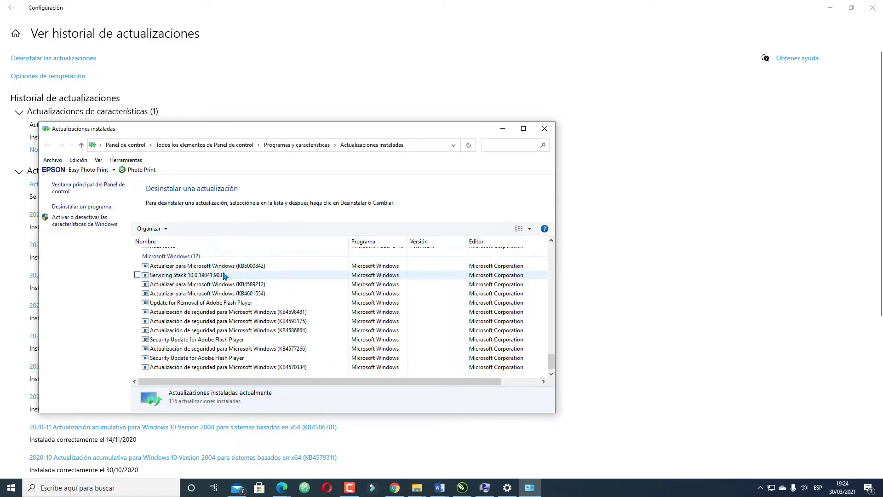
click(255, 285)
right_click(256, 285)
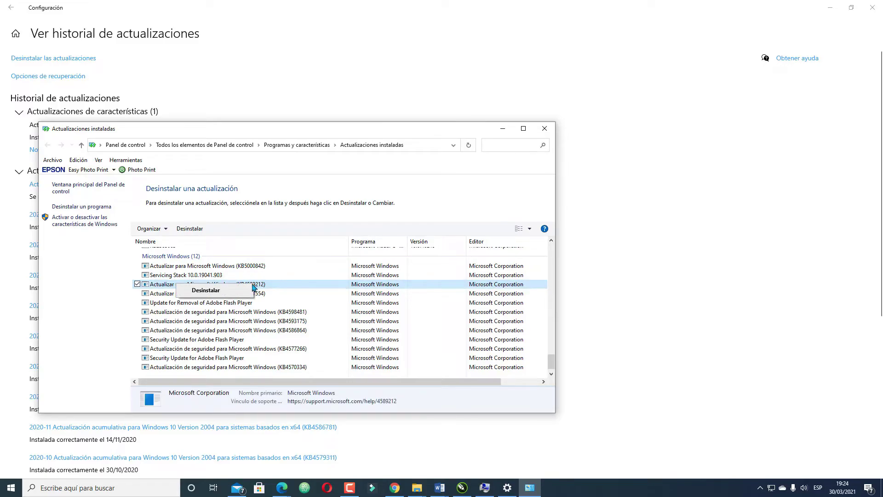
Step: Close the installed updates list, the update history and the system properties without uninstalling anything
click(545, 130)
click(872, 7)
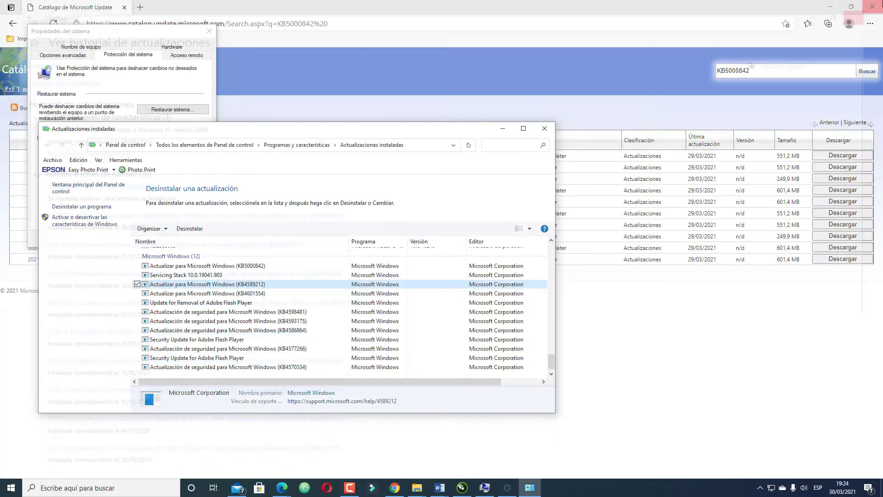
click(544, 129)
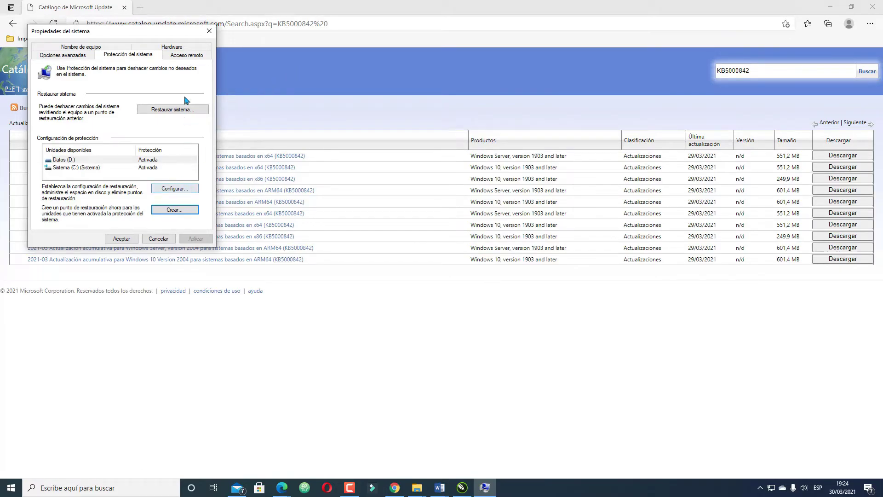
click(209, 31)
Step: Search Windows for "restau" and open the "Crear un punto de restauración" system protection settings
click(61, 490)
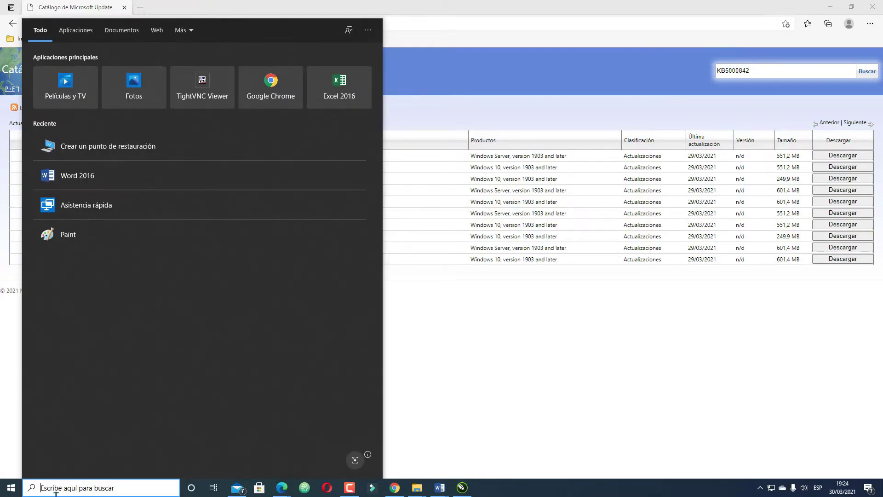
text(crear)
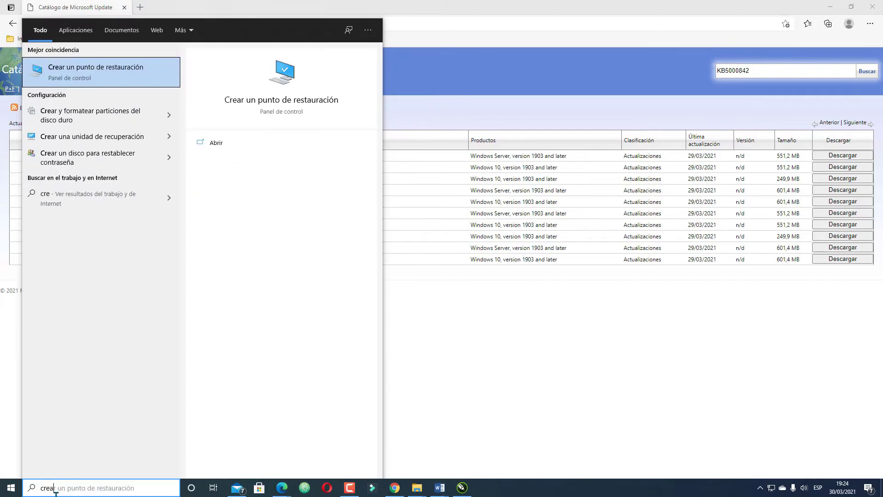
key(BackSpace)
key(BackSpace)
key(BackSpace)
key(BackSpace)
key(BackSpace)
text(restau)
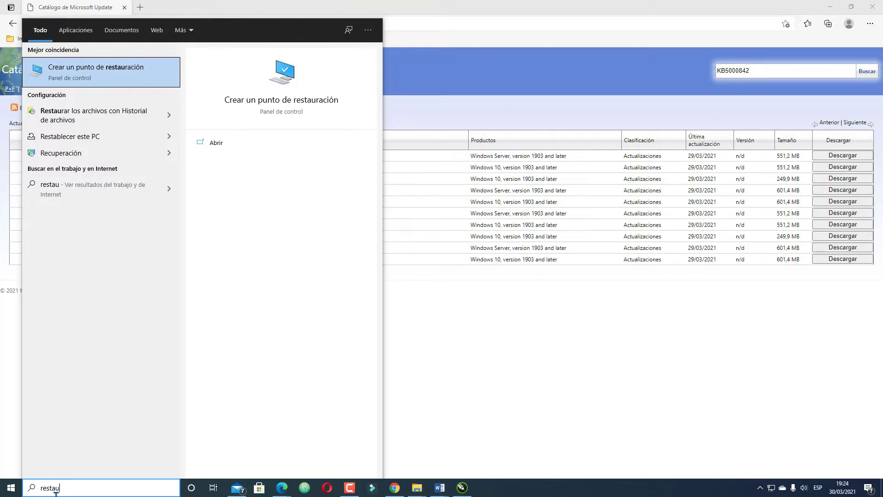
click(82, 71)
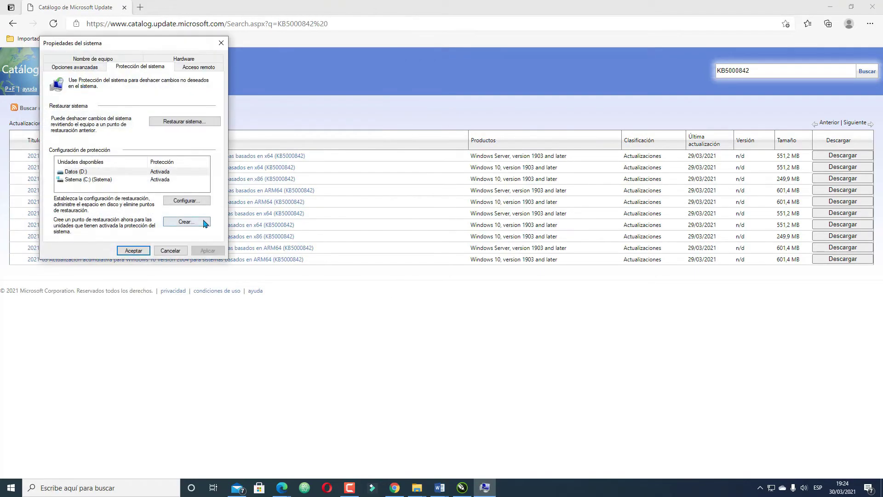
Step: Select the "kb5000842" restore point in the System Restore wizard, and close the wizard and system properties without restoring
click(184, 122)
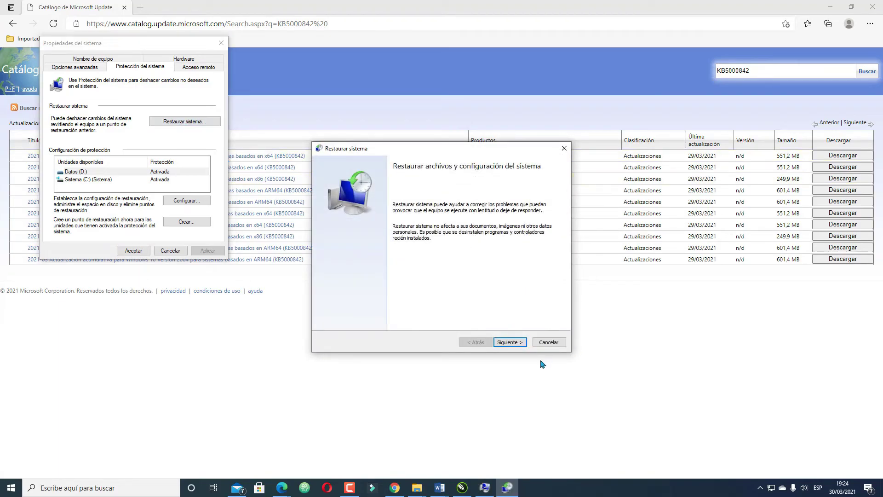
click(520, 345)
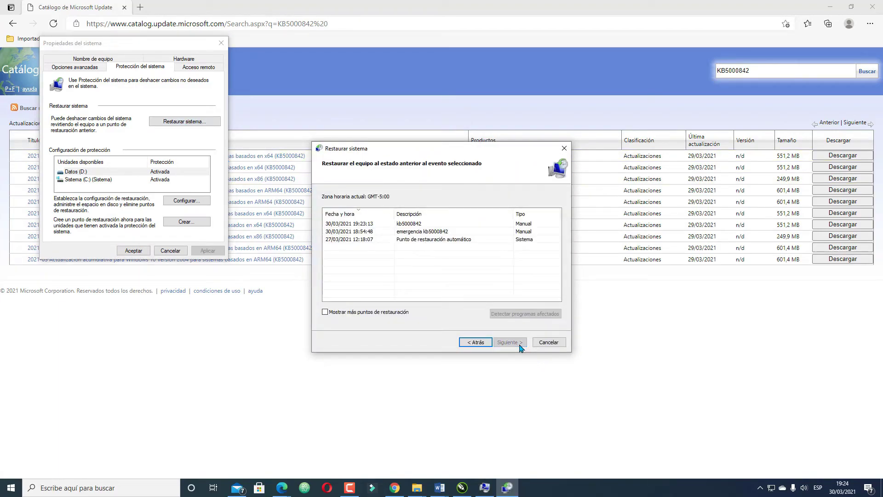
click(414, 225)
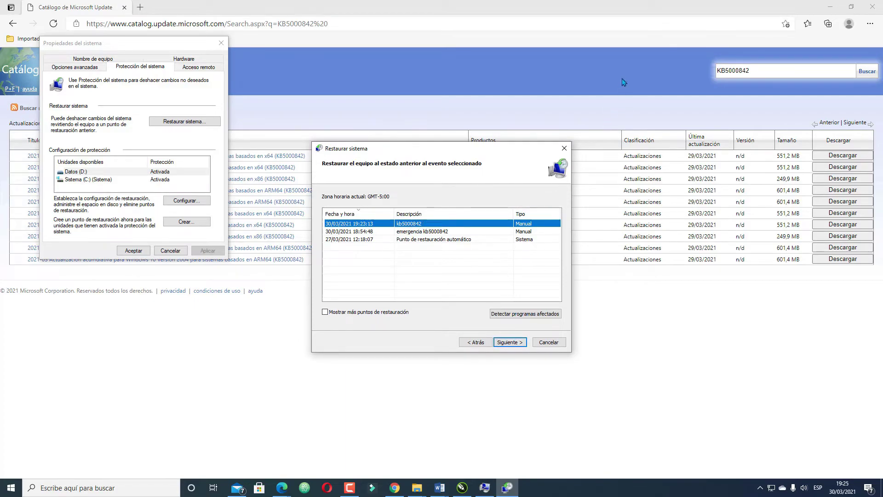
click(564, 148)
click(222, 43)
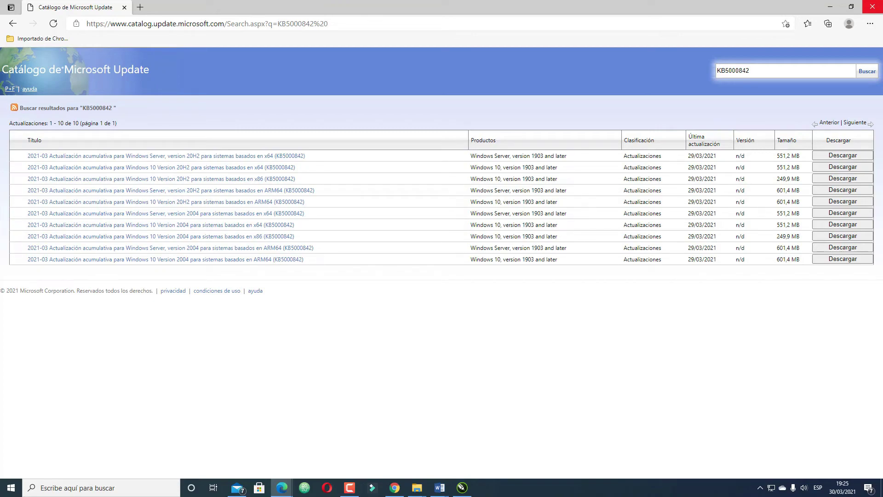
Step: Close the update catalog results, run the downloaded KB5000842 .msu file from the download window, and minimize that window
click(877, 11)
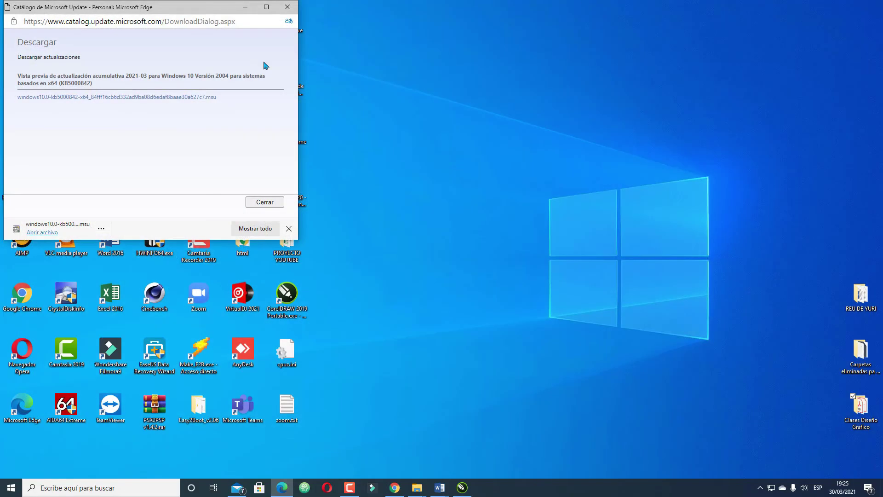
click(49, 237)
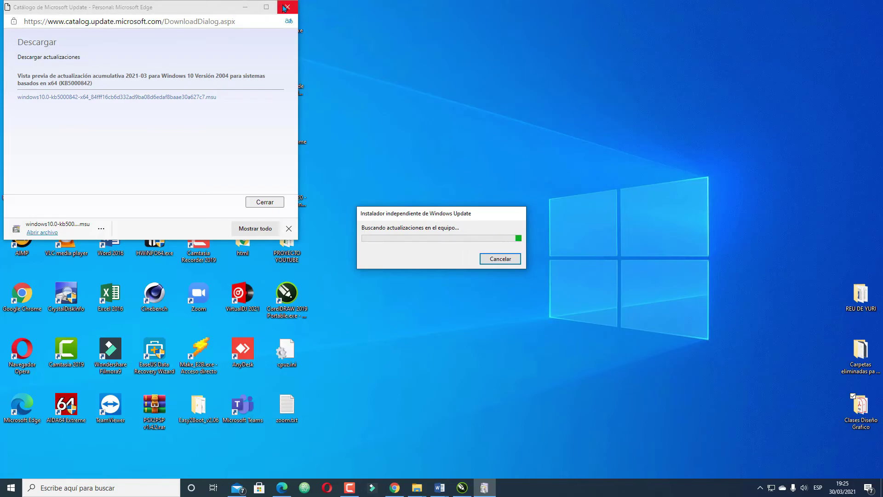
click(245, 6)
Step: Run the KB5000842 .msu package from the Descargas folder and accept installing the update
double_click(27, 77)
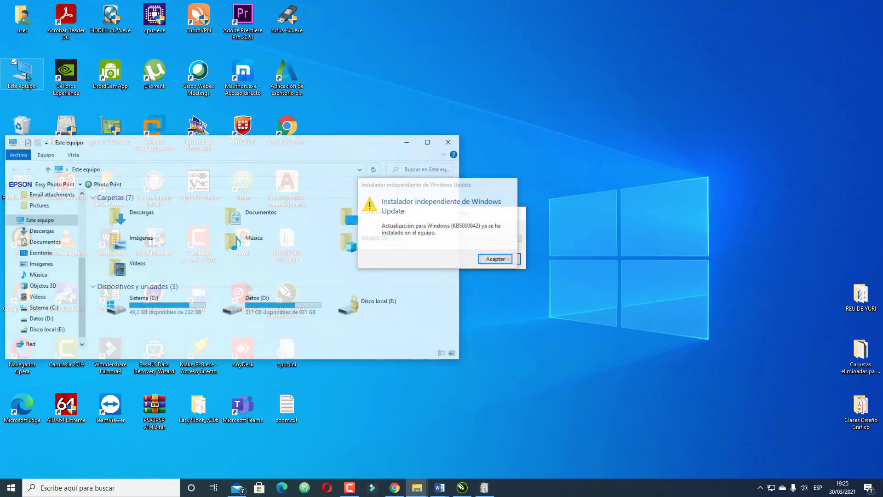
double_click(190, 213)
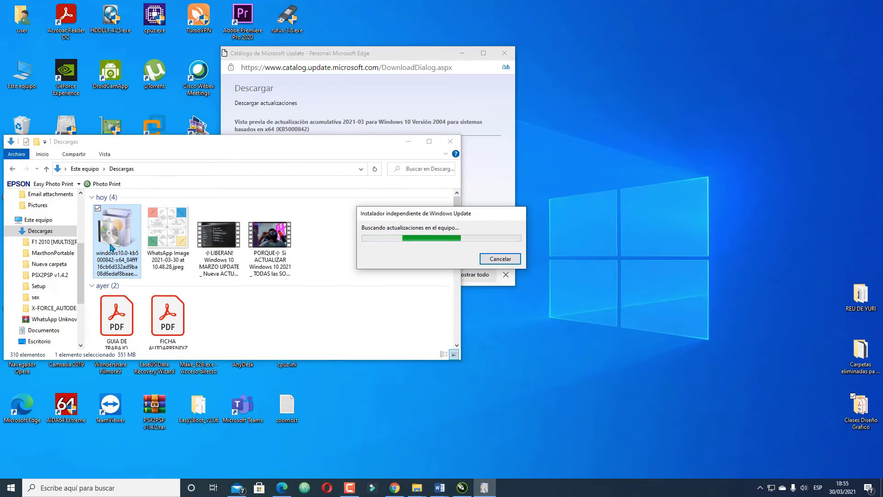
click(409, 145)
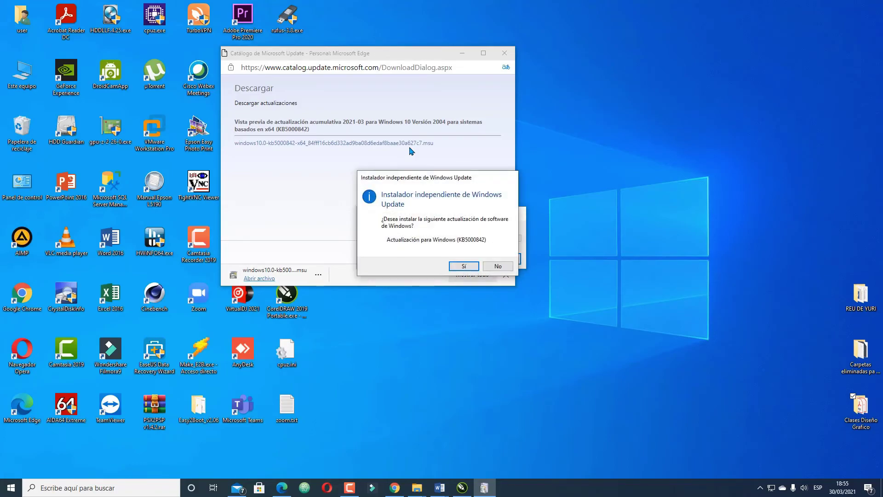
click(460, 266)
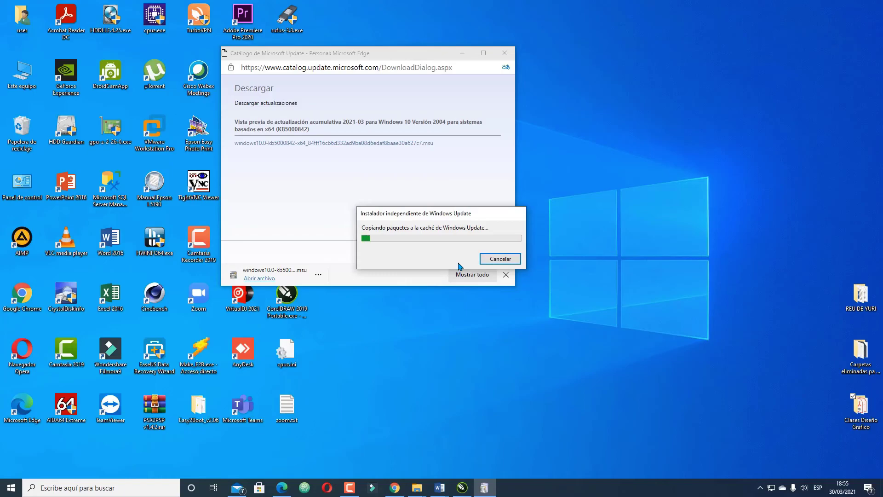